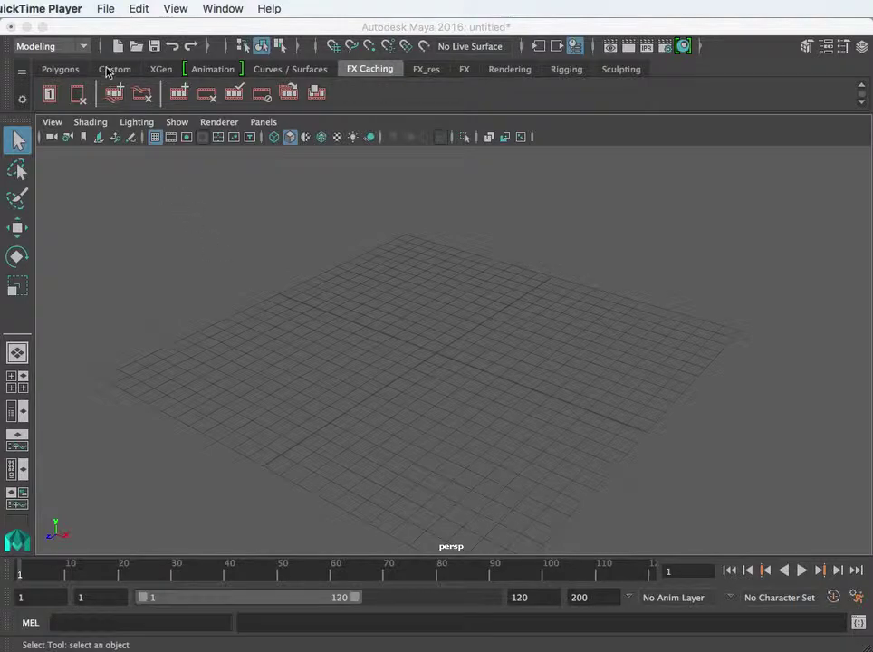
Create a polygon sphere from the Polygons shelf, then delete it
click(73, 70)
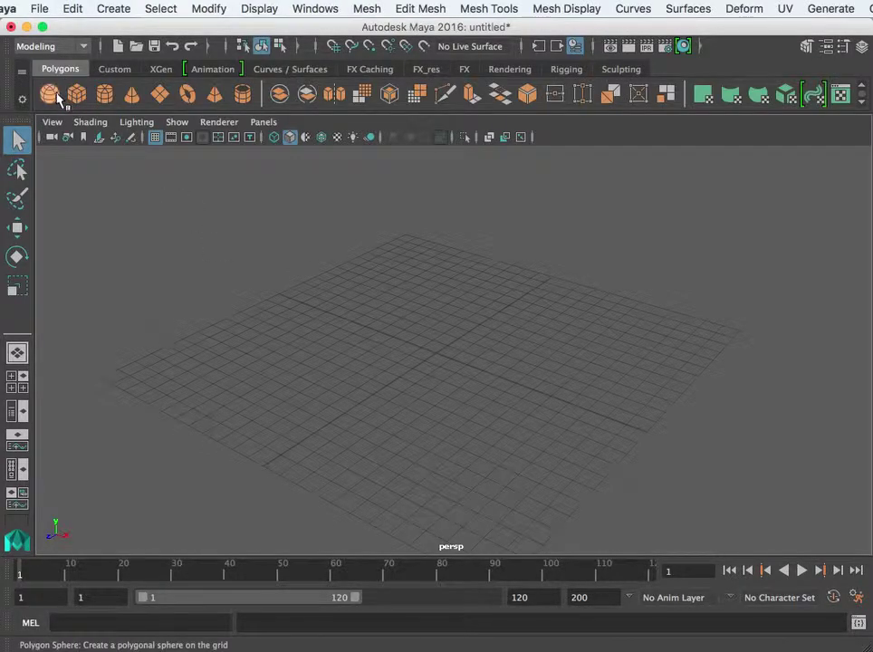
click(54, 96)
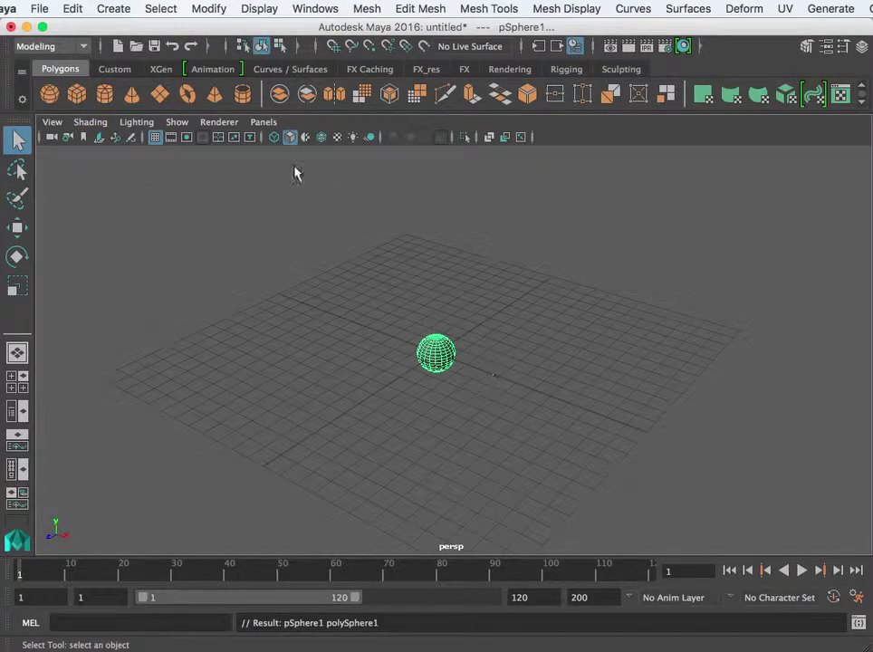
key(Delete)
Create a polygon cube at the grid centre and scale it uniformly to about 4.2
click(76, 95)
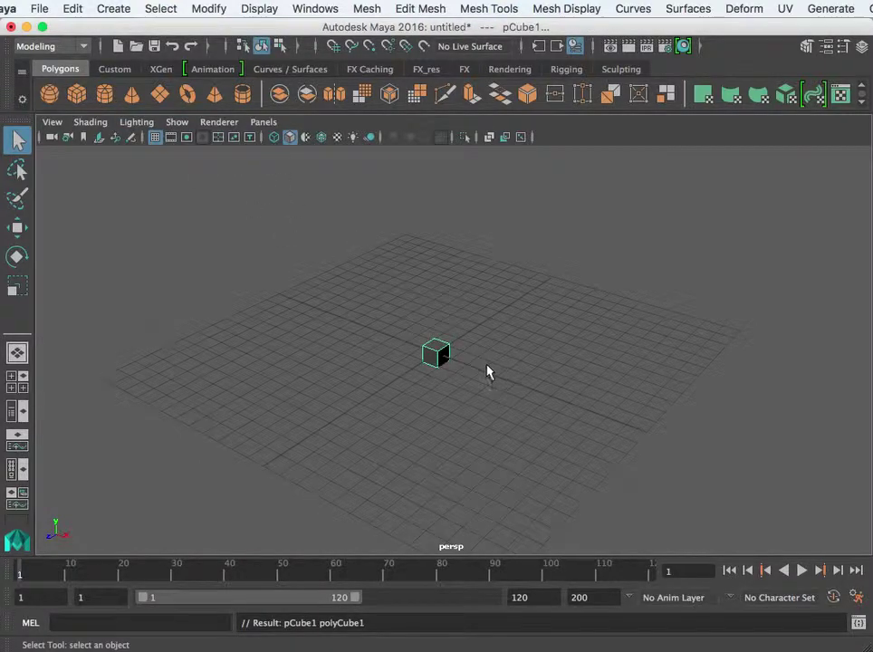
key(r)
drag(436, 352, 566, 359)
click(565, 359)
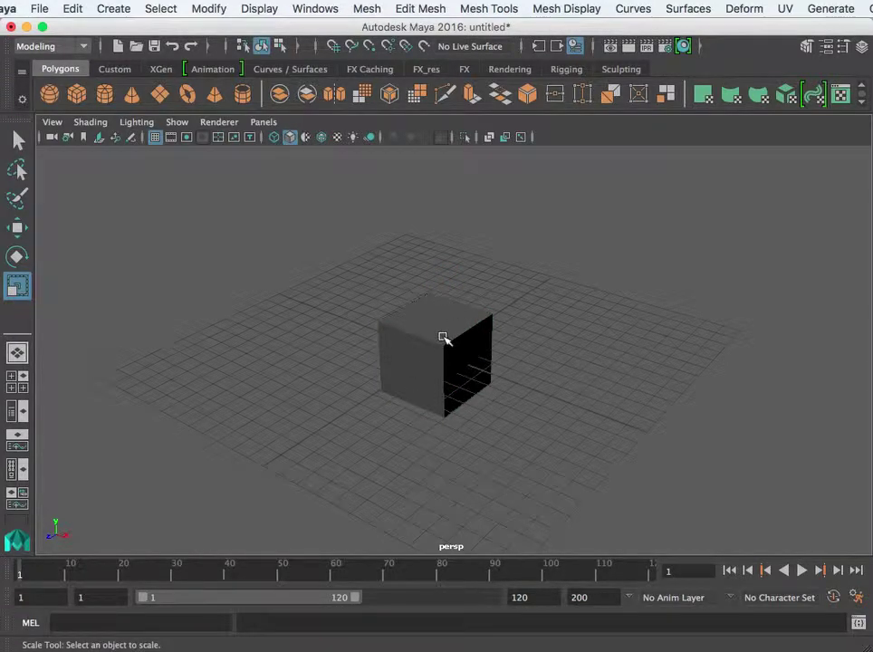
Return to the Select Tool with pCube1 selected
click(444, 336)
click(18, 141)
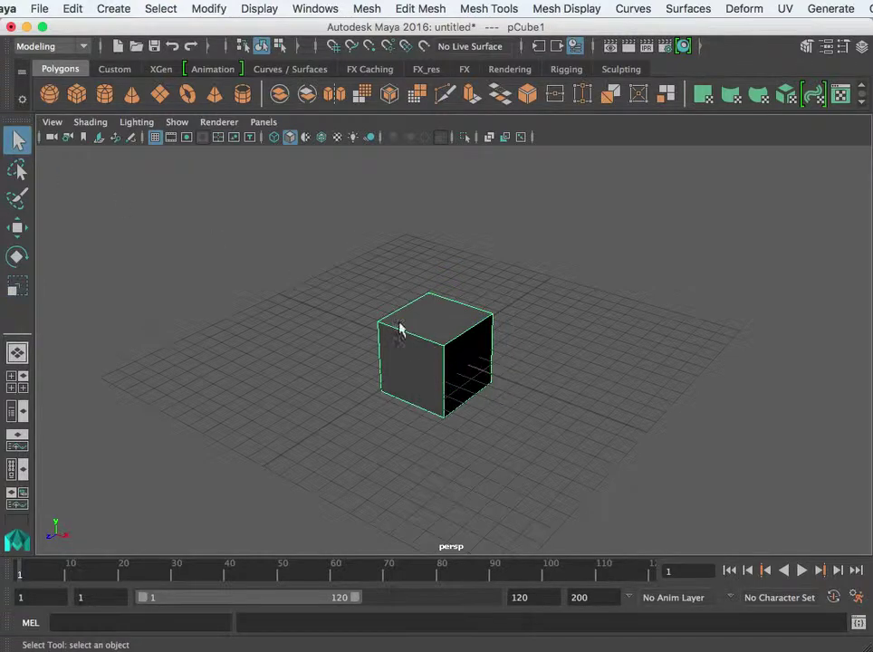
click(586, 333)
click(446, 340)
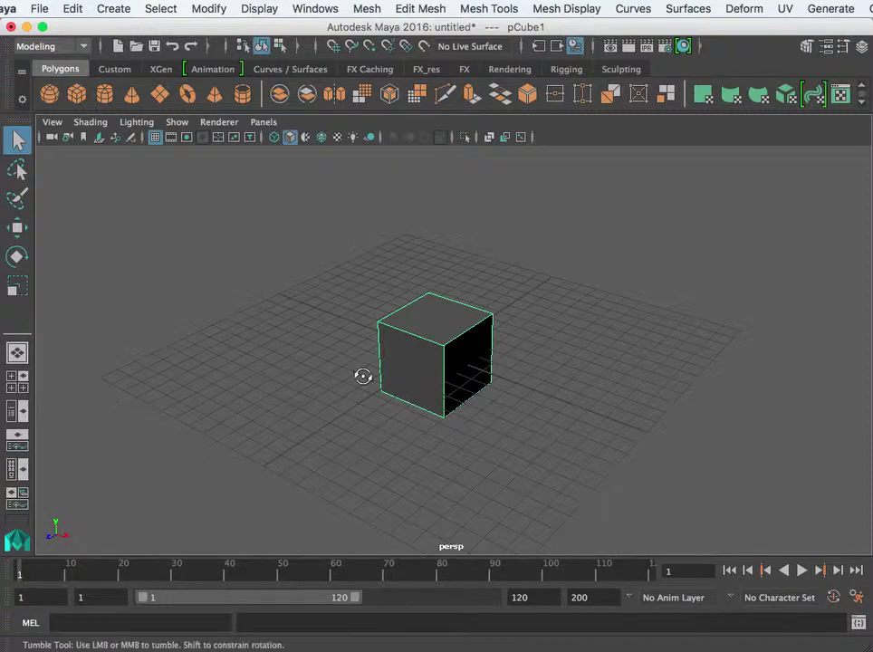
Tumble the camera to a lower, closer, more frontal view of the cube
mouse_move(362, 374)
alt+mouse_down()
mouse_move(397, 389)
mouse_move(527, 385)
mouse_move(618, 368)
mouse_move(440, 380)
mouse_move(321, 374)
mouse_move(523, 376)
mouse_move(617, 366)
mouse_move(412, 370)
alt+mouse_up()
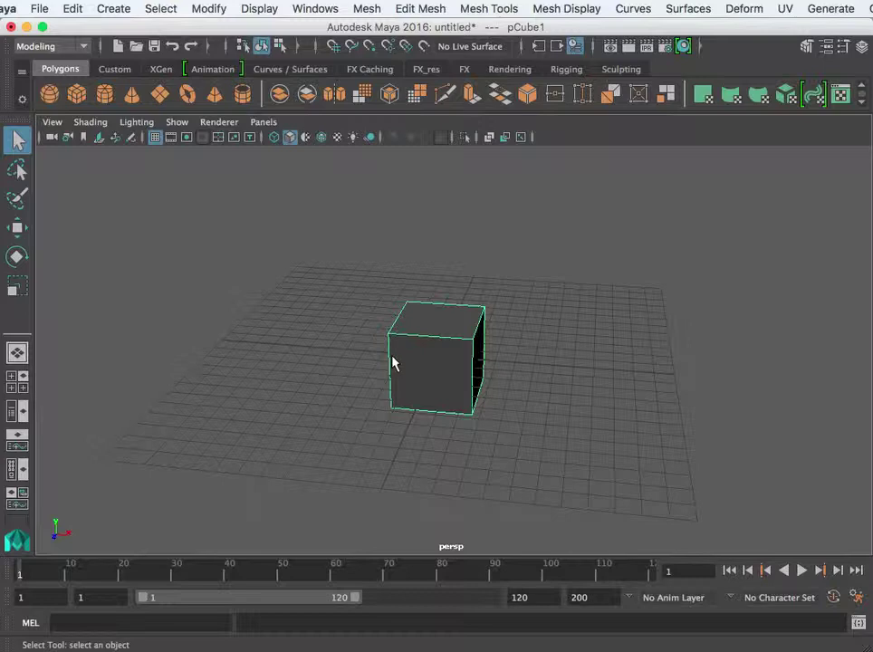
mouse_move(392, 363)
alt+mouse_down()
mouse_move(391, 355)
mouse_move(567, 362)
mouse_move(593, 355)
mouse_move(446, 362)
mouse_move(429, 230)
mouse_move(401, 405)
mouse_move(222, 314)
mouse_move(389, 243)
mouse_move(473, 362)
mouse_move(370, 384)
mouse_move(308, 360)
mouse_move(460, 367)
mouse_move(629, 348)
mouse_move(336, 348)
mouse_move(541, 352)
mouse_move(343, 347)
mouse_move(531, 353)
alt+mouse_up()
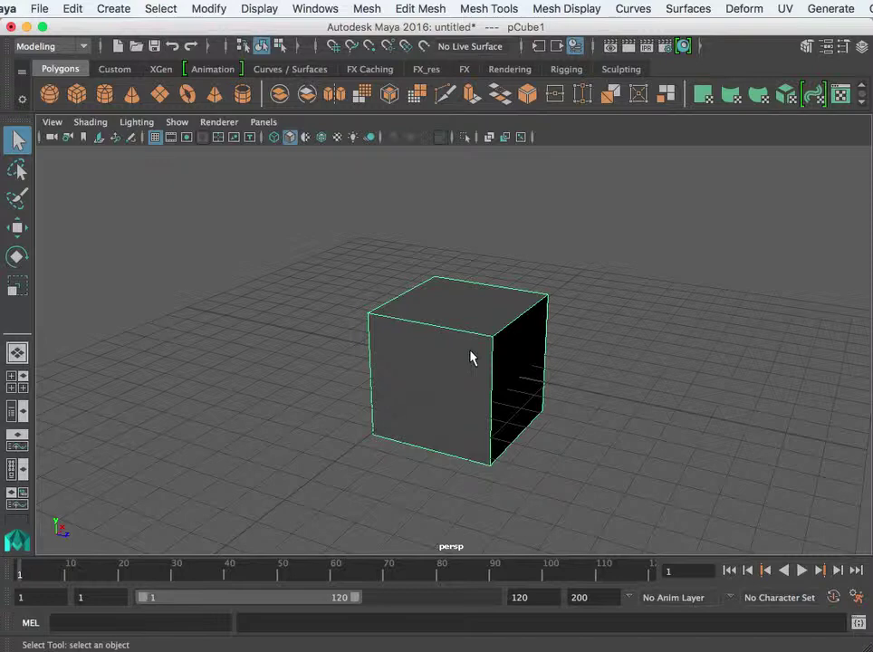
Zoom out and back in with the scroll wheel, ending slightly closer to the cube
scroll(469, 358, down, 5)
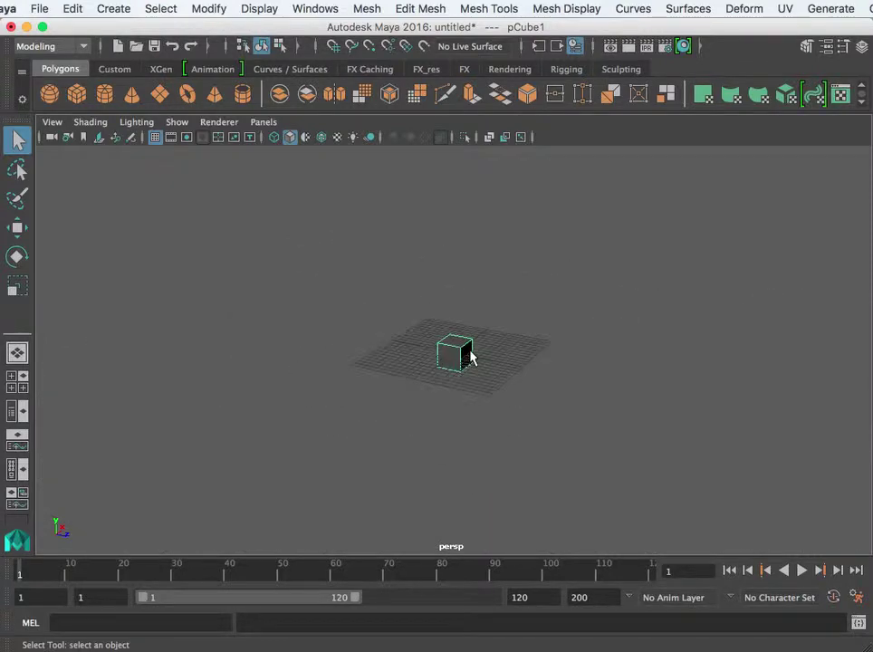
scroll(468, 357, up, 3)
scroll(469, 357, up, 3)
scroll(469, 358, down, 6)
scroll(468, 357, up, 5)
scroll(469, 358, down, 2)
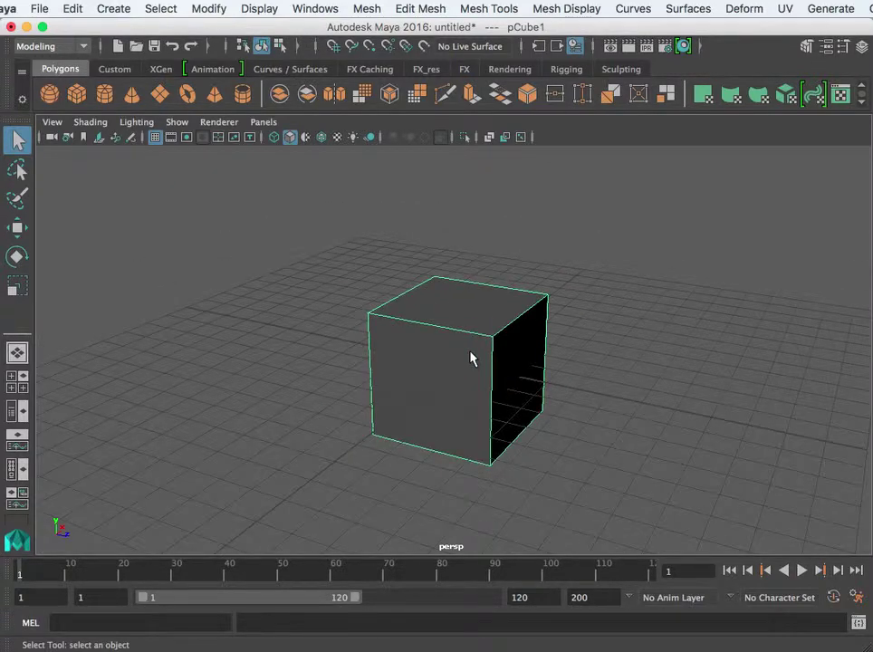
scroll(469, 357, up, 2)
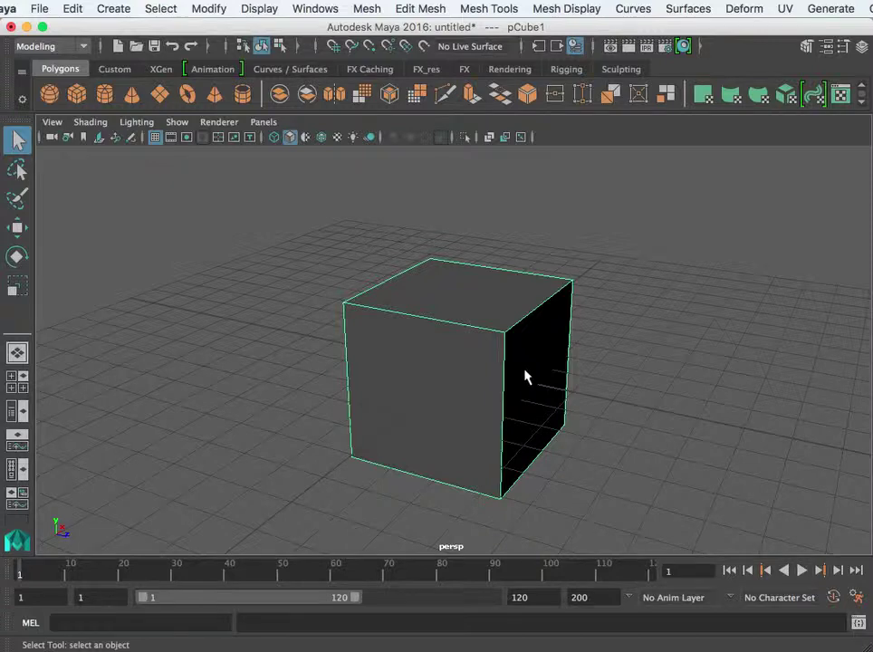
Tumble to look down on the cube from slightly higher and dolly the camera back
mouse_move(521, 379)
alt+mouse_down()
mouse_move(454, 379)
mouse_move(520, 376)
alt+mouse_up()
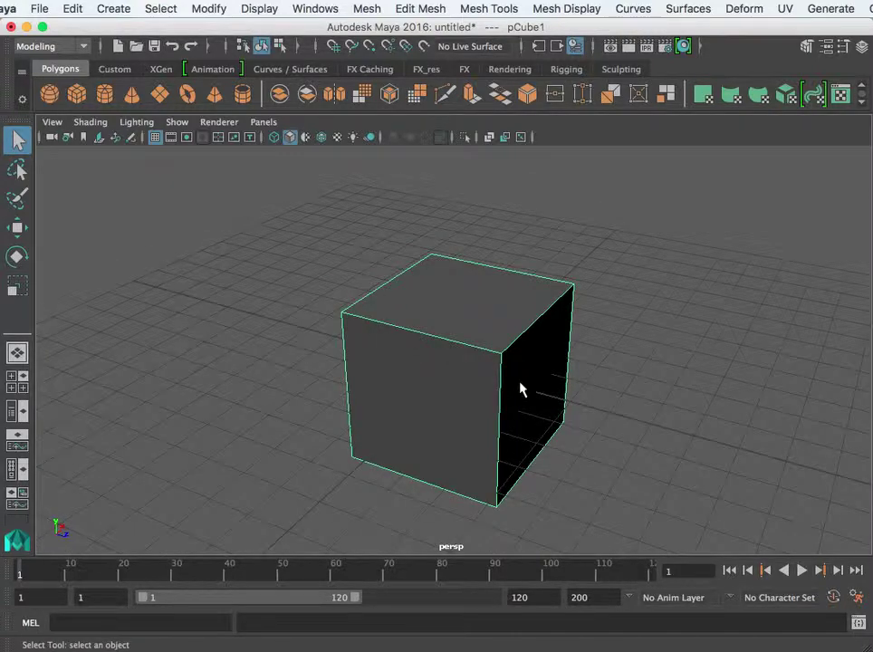
mouse_move(521, 389)
alt+right_down()
mouse_move(120, 388)
mouse_move(741, 428)
mouse_move(375, 375)
mouse_move(282, 373)
mouse_move(766, 446)
mouse_move(842, 448)
mouse_move(462, 391)
alt+right_up()
scroll(462, 398, up, 5)
scroll(463, 397, down, 5)
scroll(466, 396, down, 3)
scroll(467, 395, down, 1)
Dolly back in on the cube to about the original distance
scroll(468, 395, up, 2)
scroll(467, 396, up, 4)
scroll(467, 395, up, 1)
scroll(467, 395, up, 2)
scroll(467, 395, up, 1)
scroll(467, 395, up, 2)
scroll(467, 396, up, 2)
scroll(468, 395, down, 2)
mouse_move(467, 395)
alt+right_down()
mouse_move(579, 437)
mouse_move(345, 405)
mouse_move(124, 405)
alt+right_up()
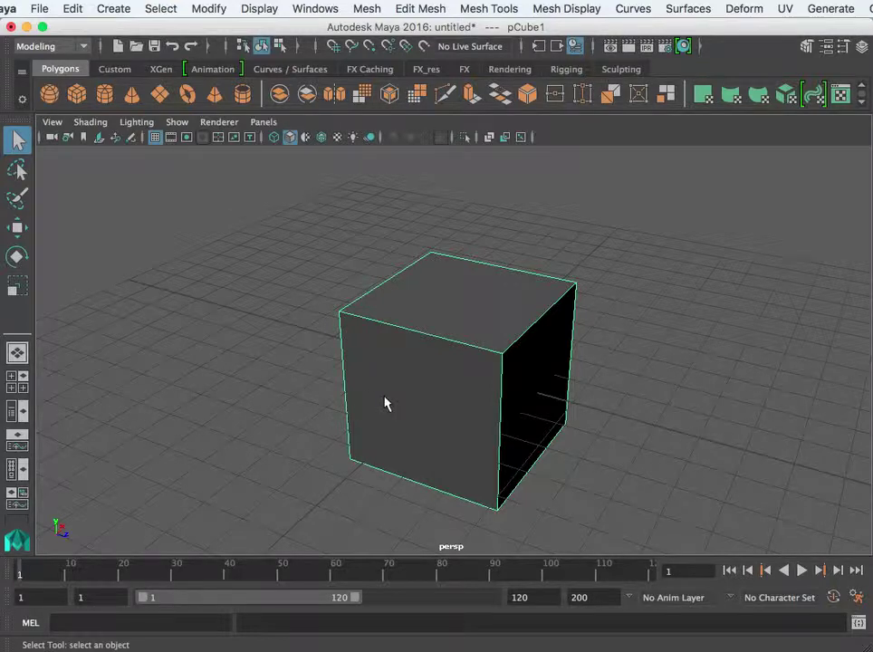
Pan the view to centre the cube, then dolly in close on one face
mouse_move(378, 393)
alt+middle_down()
mouse_move(376, 329)
mouse_move(228, 369)
mouse_move(537, 369)
mouse_move(282, 363)
mouse_move(512, 374)
mouse_move(318, 374)
alt+middle_up()
mouse_move(317, 374)
alt+mouse_down()
mouse_move(360, 387)
mouse_move(576, 376)
mouse_move(294, 368)
mouse_move(351, 380)
alt+mouse_up()
mouse_move(395, 381)
alt+middle_down()
mouse_move(409, 325)
mouse_move(393, 265)
mouse_move(388, 345)
mouse_move(393, 312)
alt+middle_up()
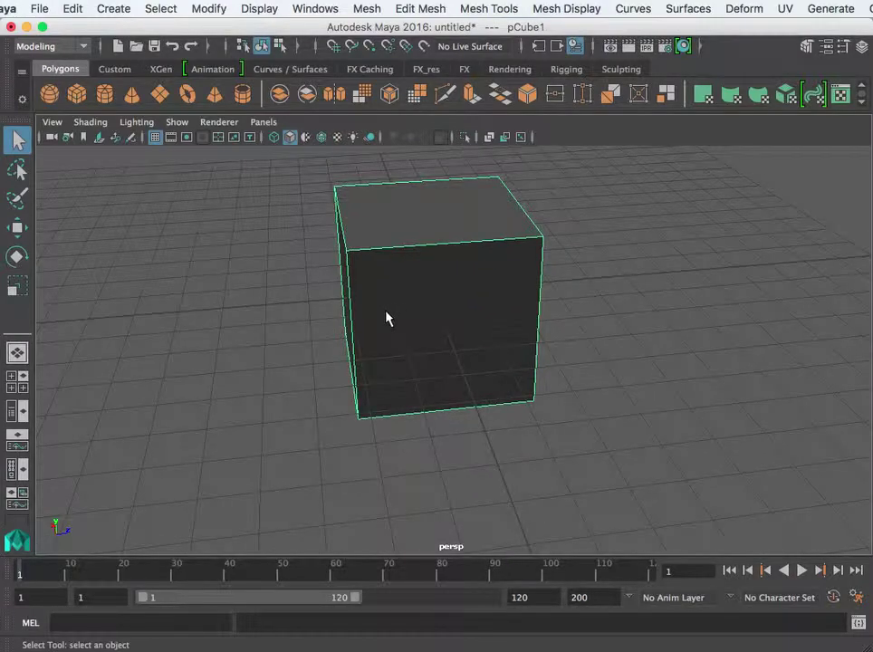
mouse_move(385, 318)
alt+right_down()
mouse_move(561, 335)
mouse_move(318, 325)
mouse_move(576, 323)
mouse_move(283, 306)
mouse_move(530, 321)
mouse_move(350, 298)
mouse_move(549, 329)
alt+right_up()
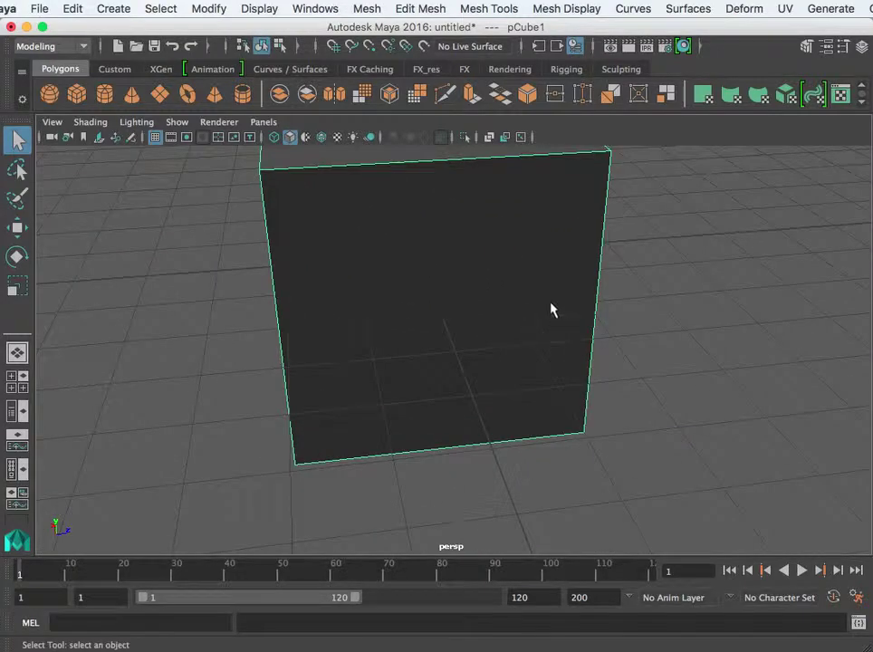
Tumble to a three-quarter view of the top and one side, then dolly out
mouse_move(460, 263)
alt+mouse_down()
mouse_move(470, 330)
mouse_move(370, 356)
alt+mouse_up()
scroll(389, 353, down, 3)
scroll(362, 357, down, 2)
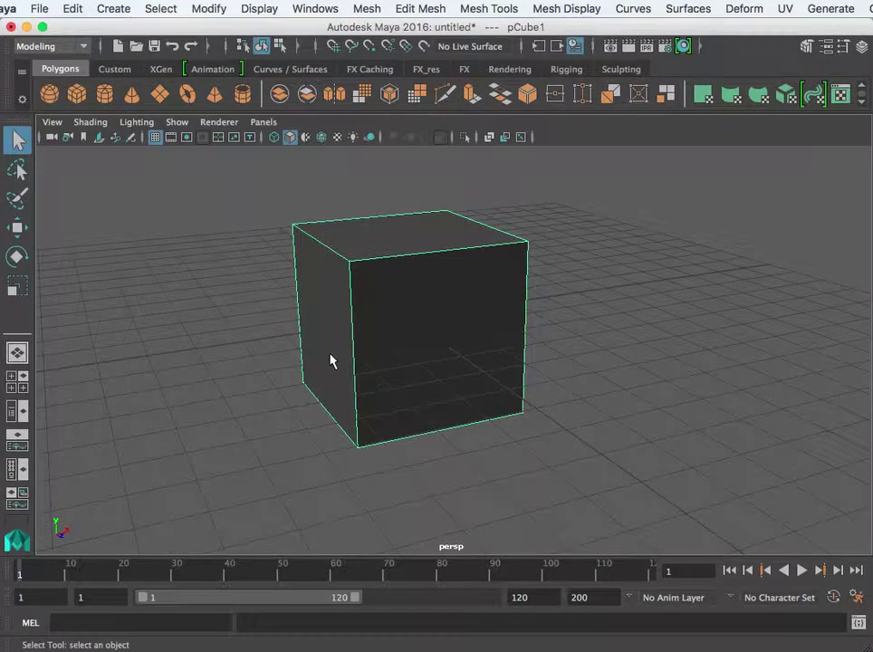